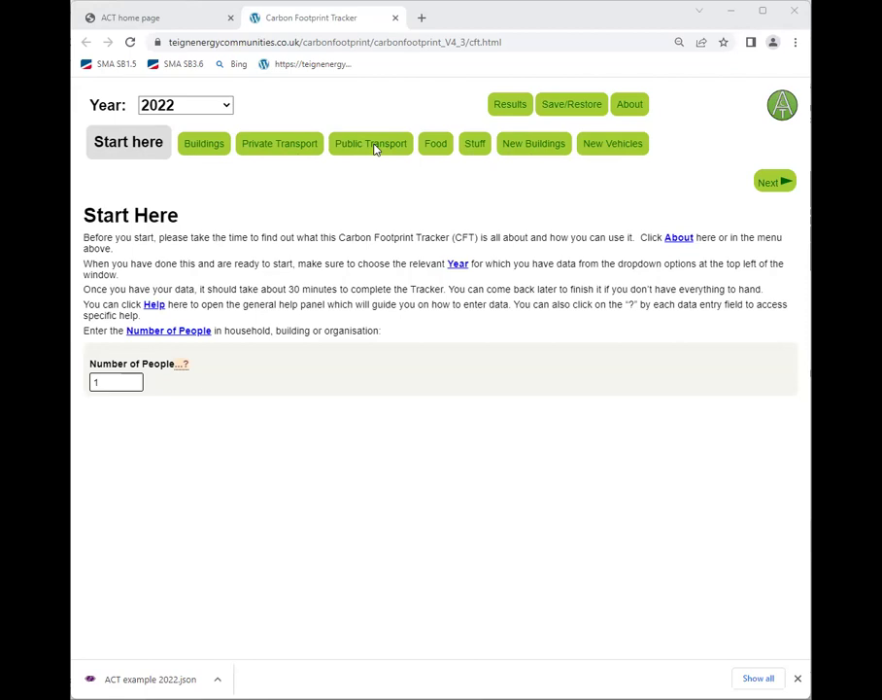
Step: Look through the tracker's Private Transport, Food, About and Results pages
click(769, 183)
click(111, 183)
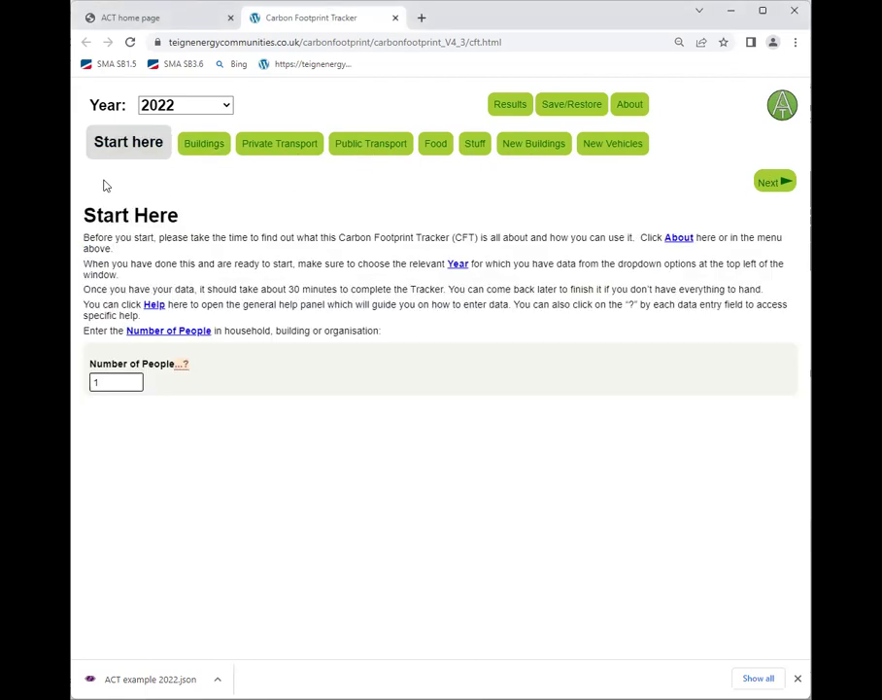
click(280, 146)
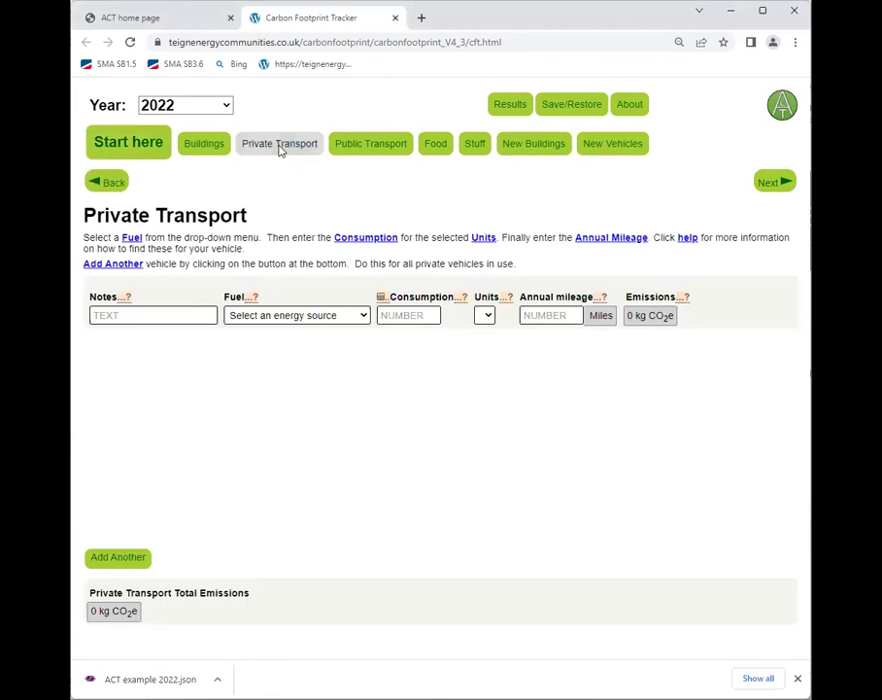
click(436, 145)
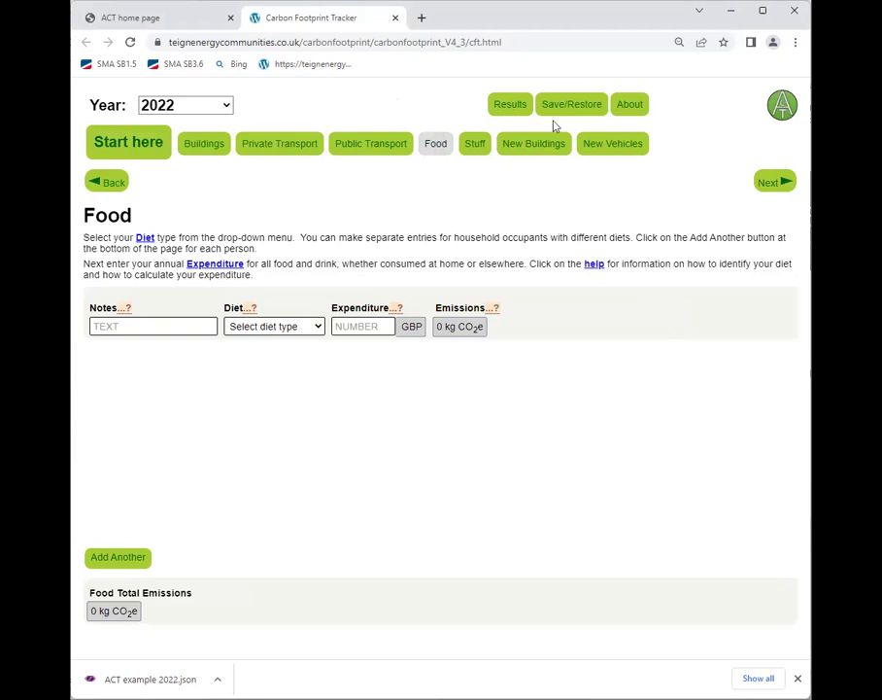
click(632, 106)
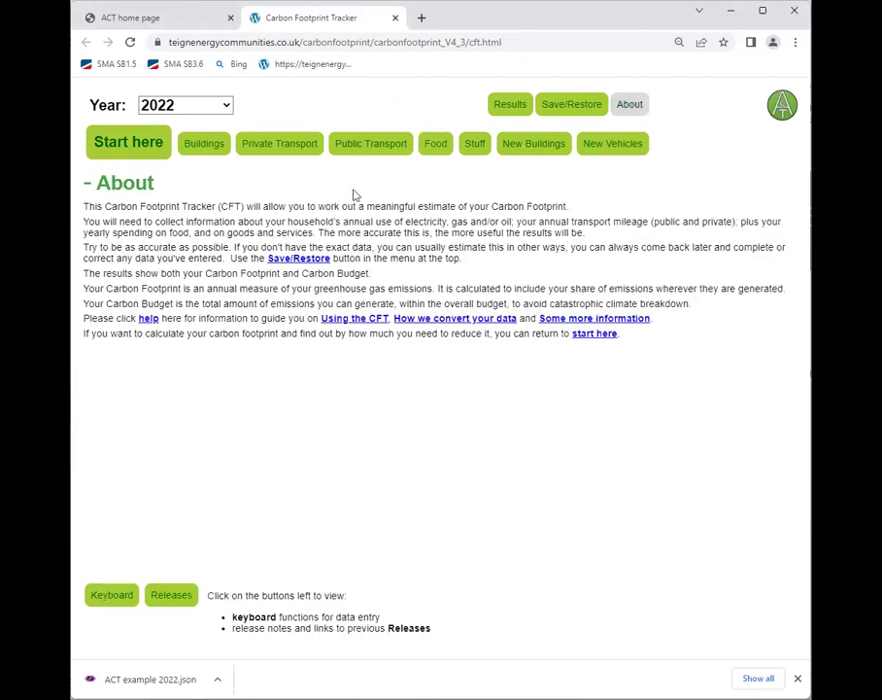
click(508, 105)
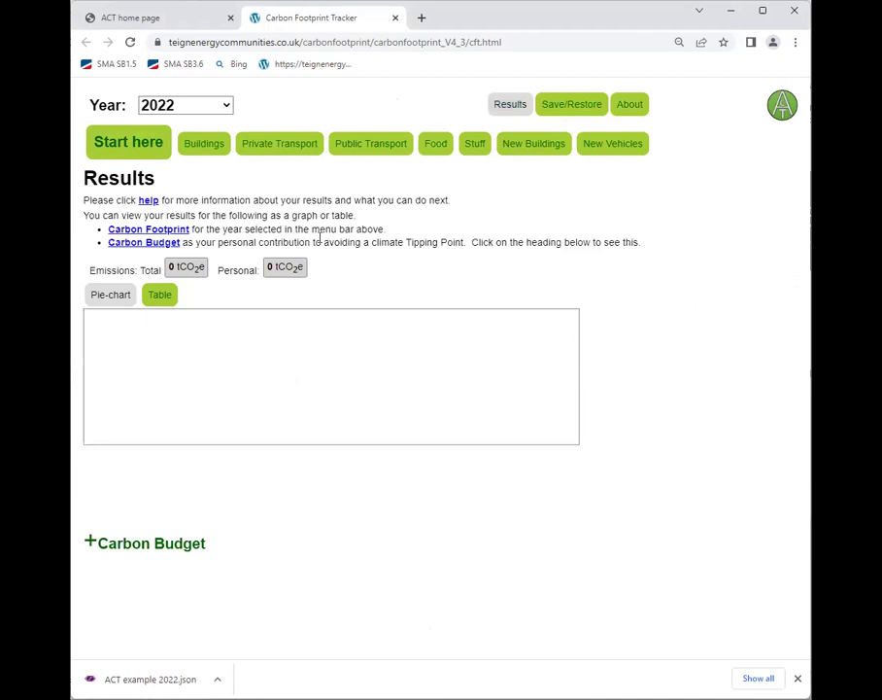
Step: Restore the saved footprint data from the file ACT example 2022.json in the Downloads folder
click(573, 106)
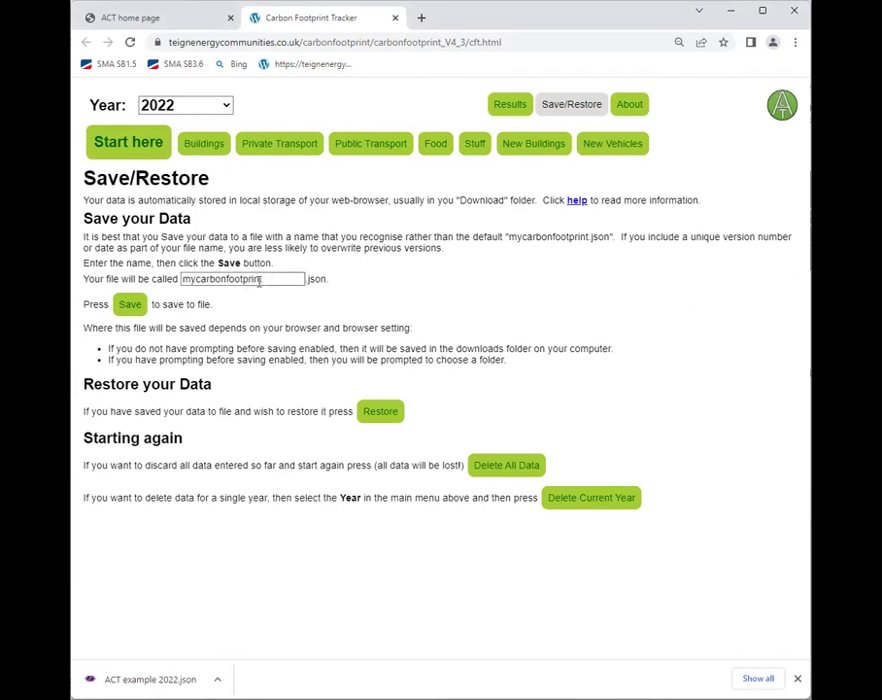
drag(272, 282, 171, 287)
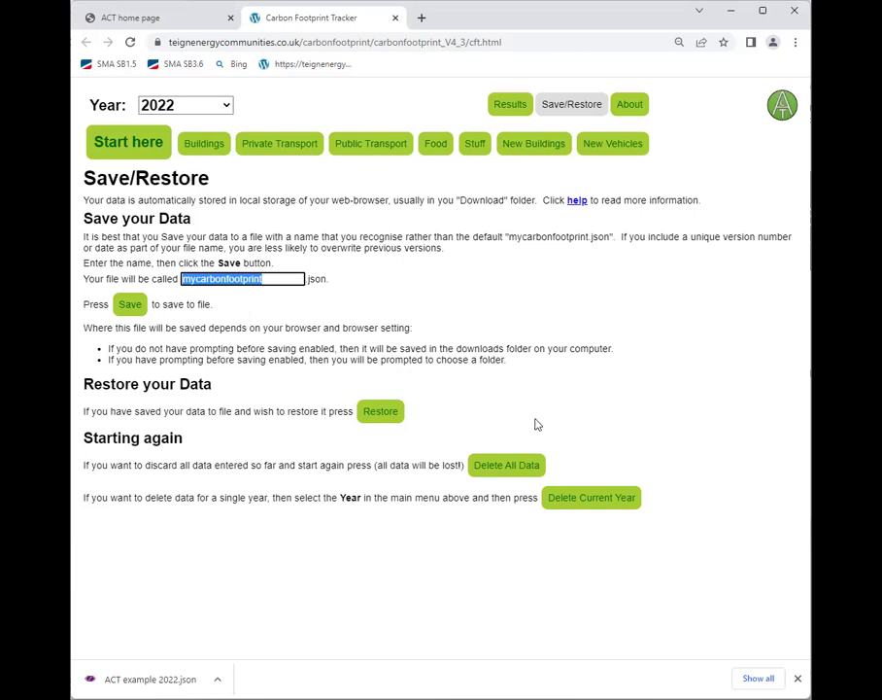
click(376, 413)
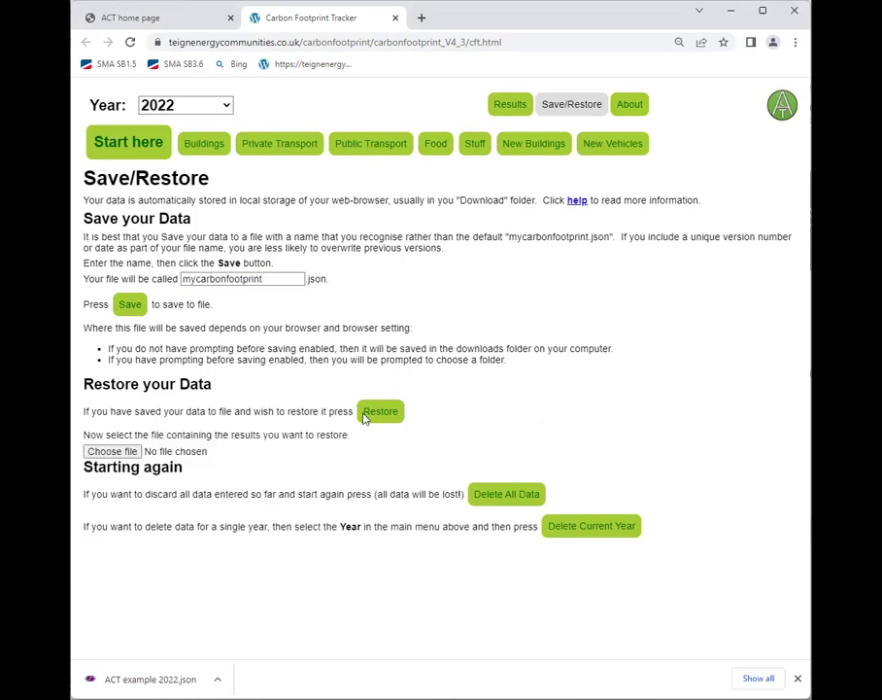
click(109, 451)
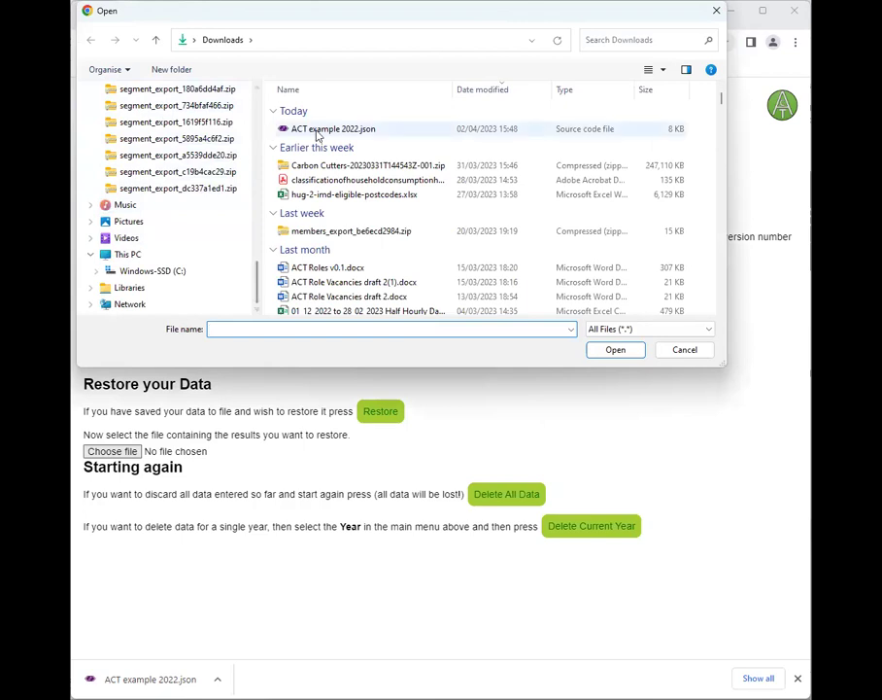
click(346, 133)
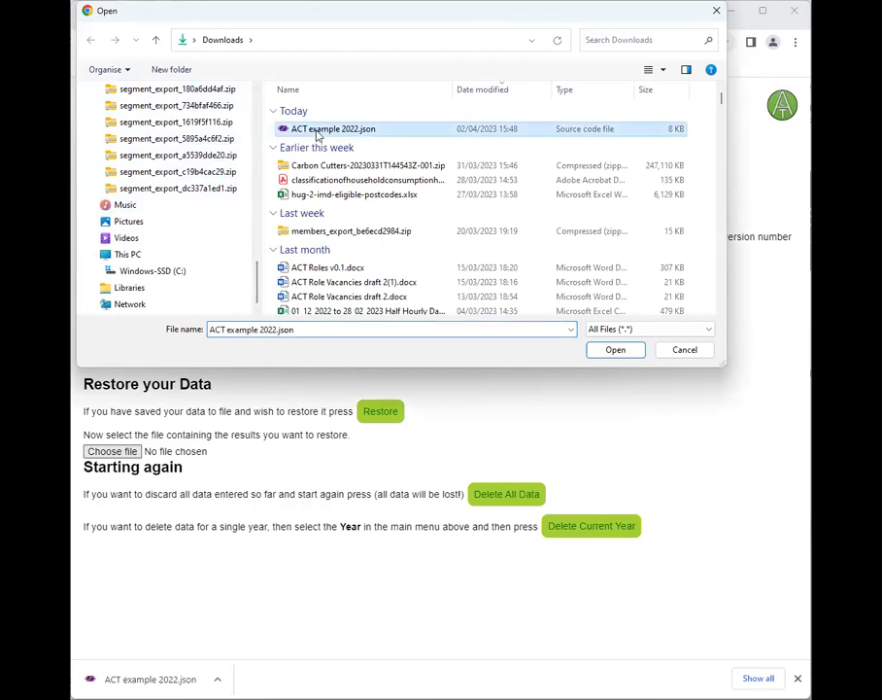
click(602, 353)
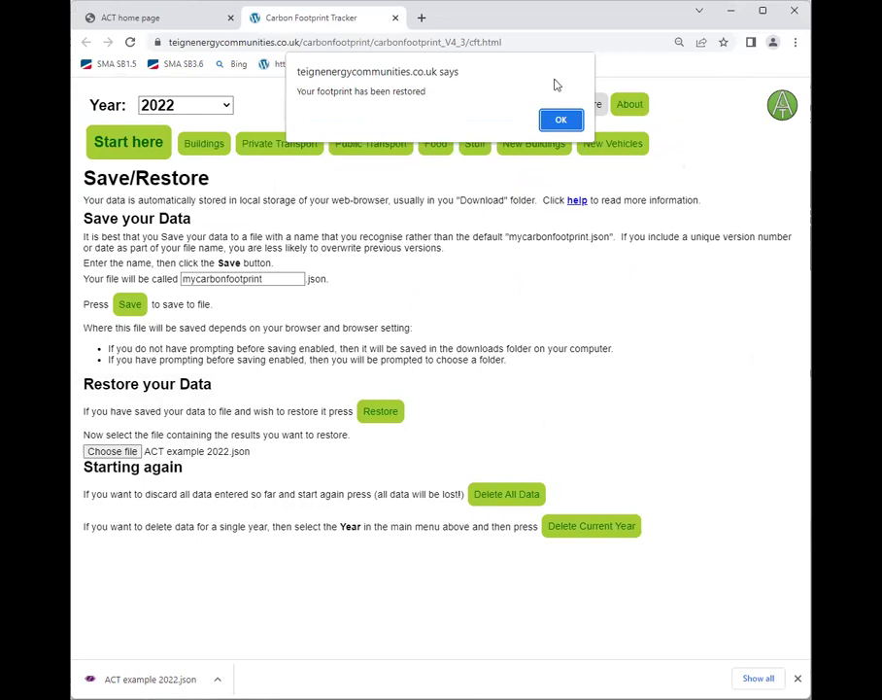
click(561, 119)
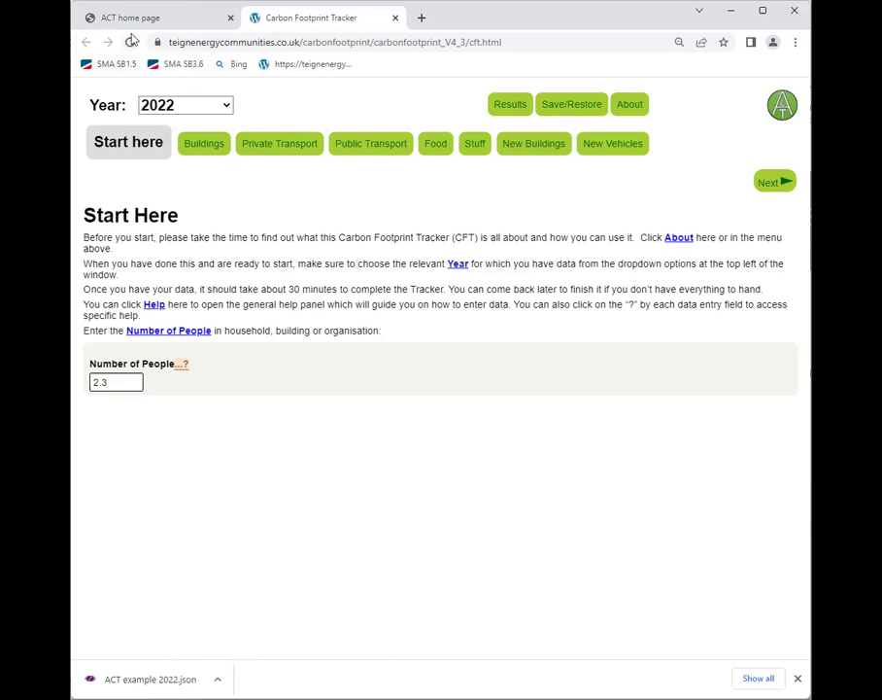
Step: Read the About page and the Year help on the Start Here page, and close the help
click(130, 44)
click(677, 237)
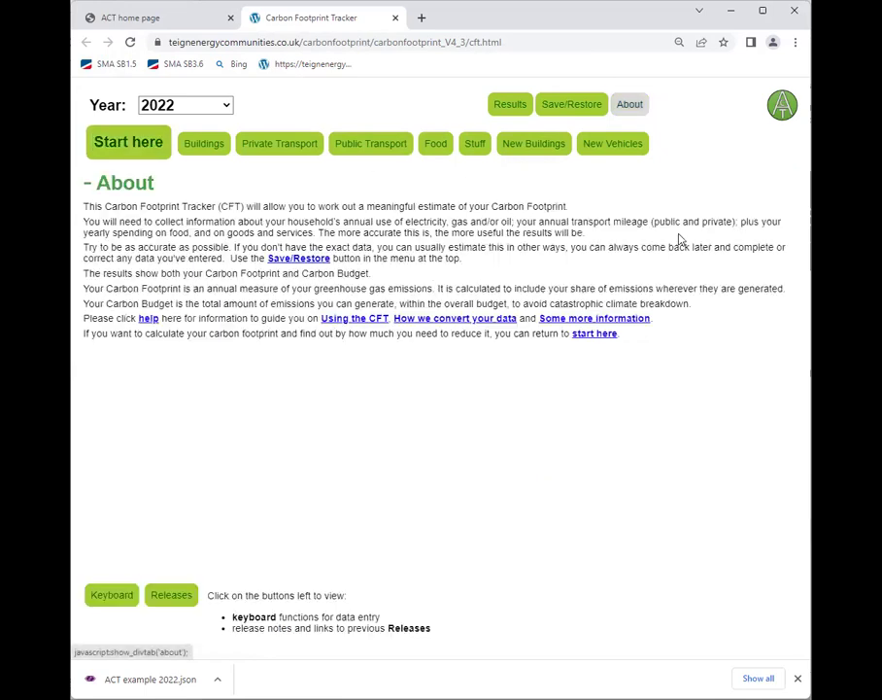
click(126, 146)
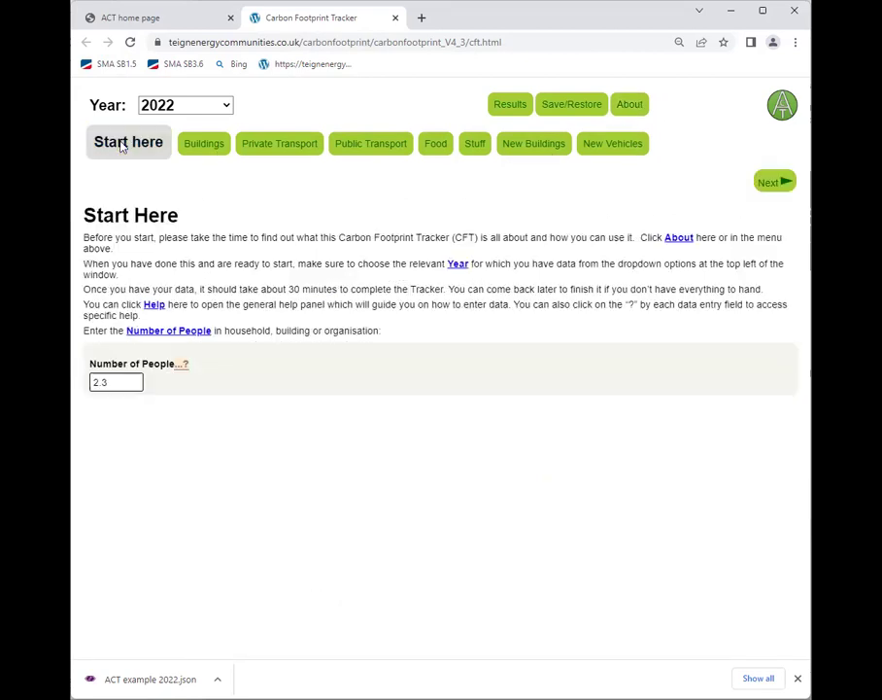
click(457, 266)
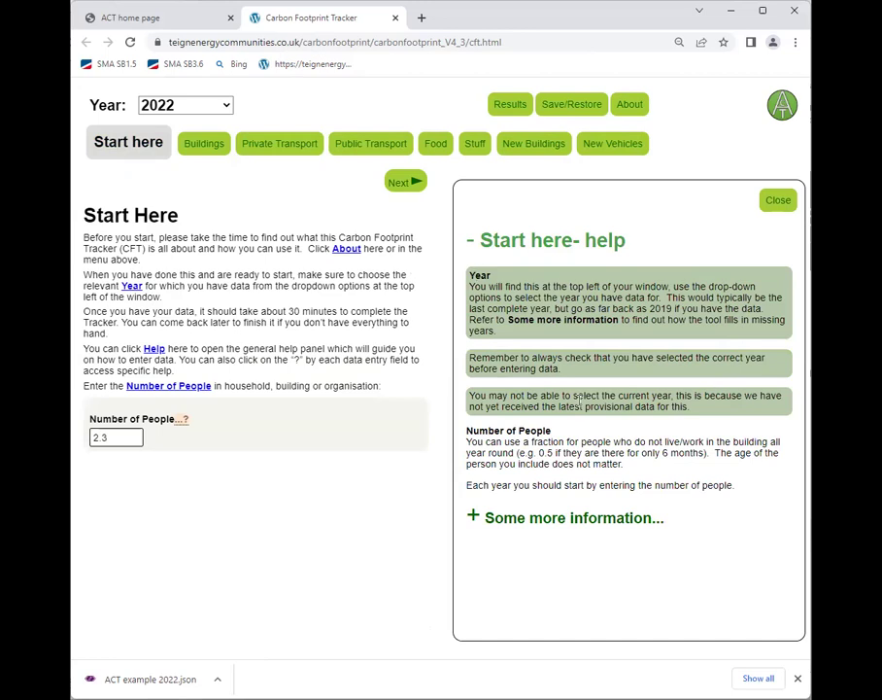
click(780, 201)
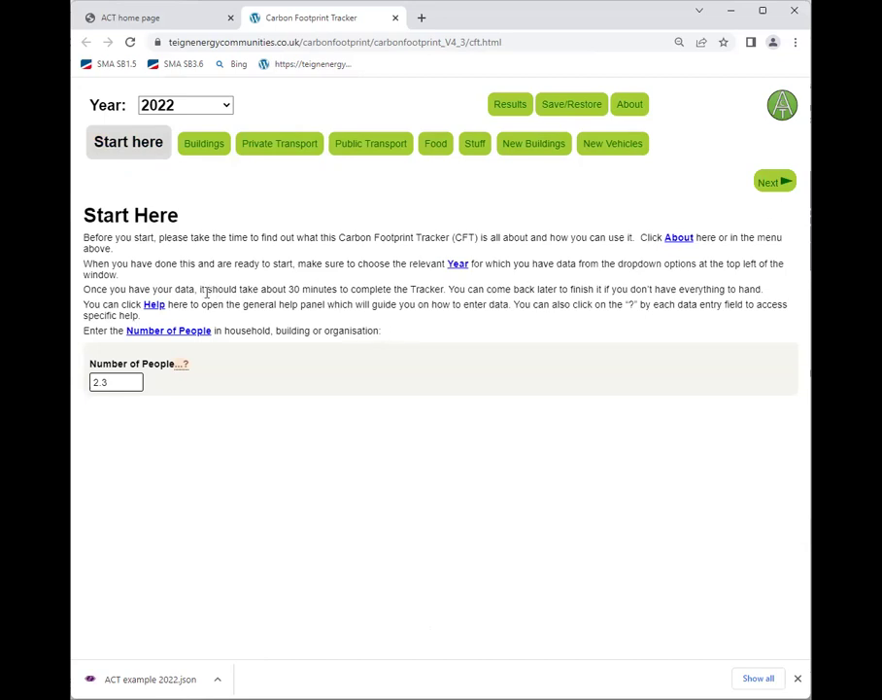
Step: Choose 2022 as the tracker year and read the help for the Number of People entry
click(225, 107)
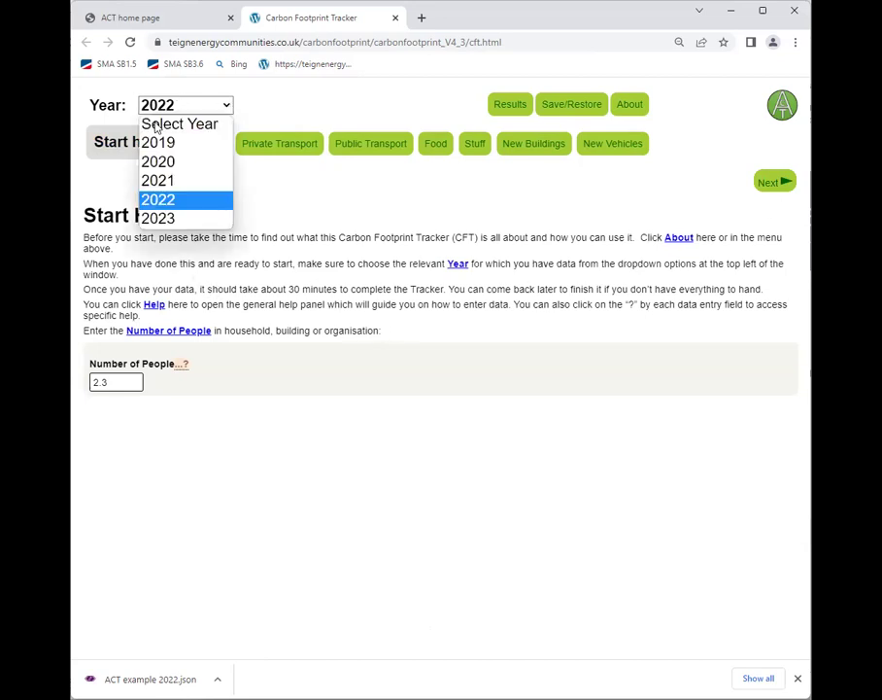
click(171, 206)
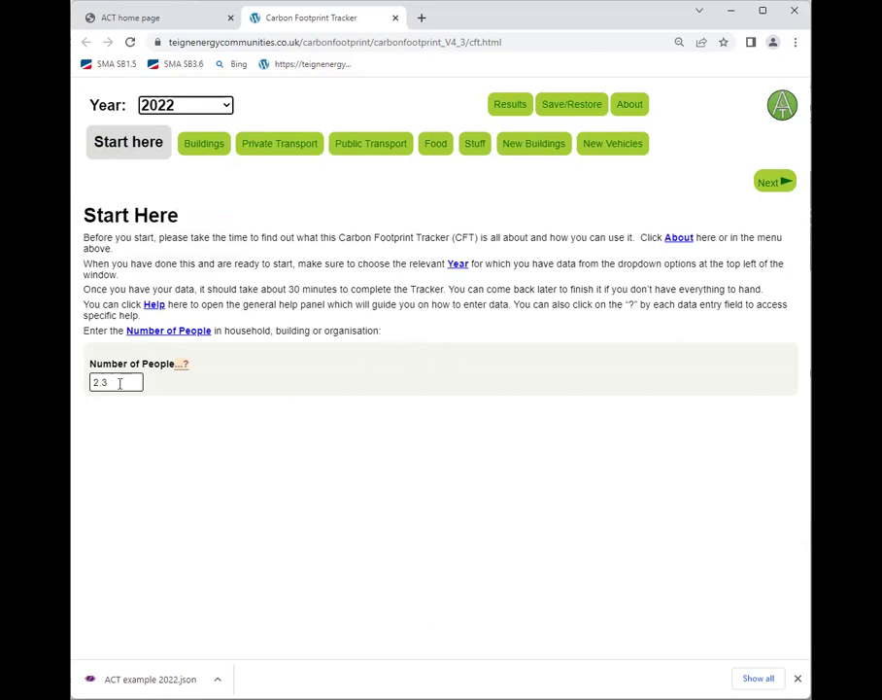
click(183, 364)
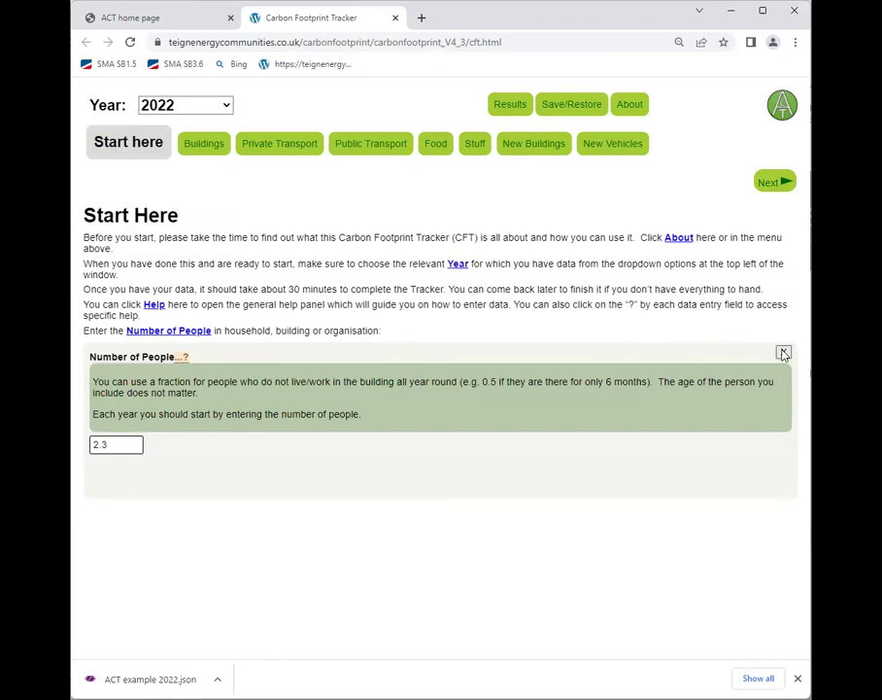
click(186, 360)
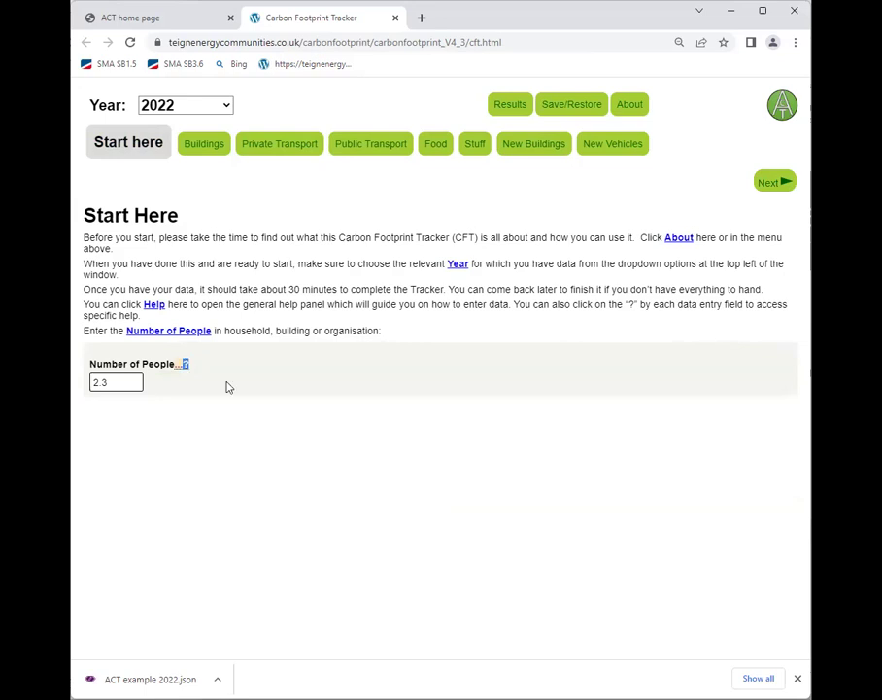
Step: Review the Buildings entries and read the Energy Usage help for the grid electricity entry
click(199, 146)
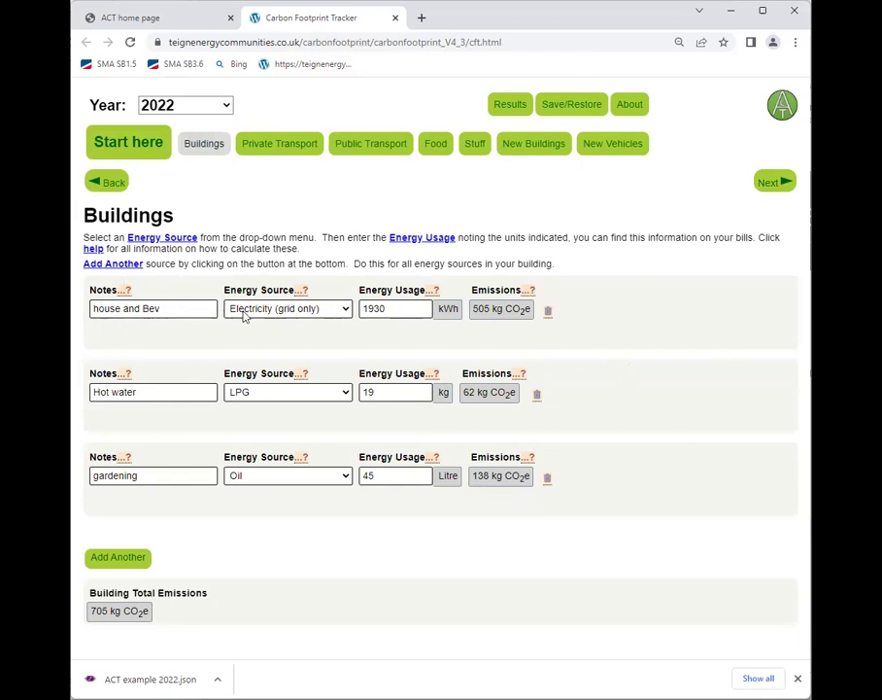
click(433, 290)
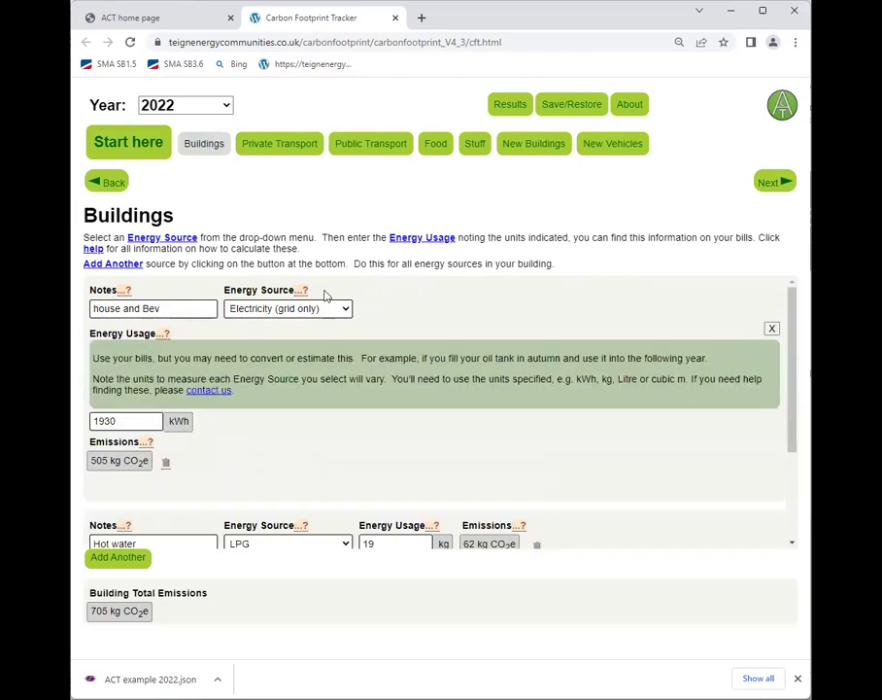
click(165, 335)
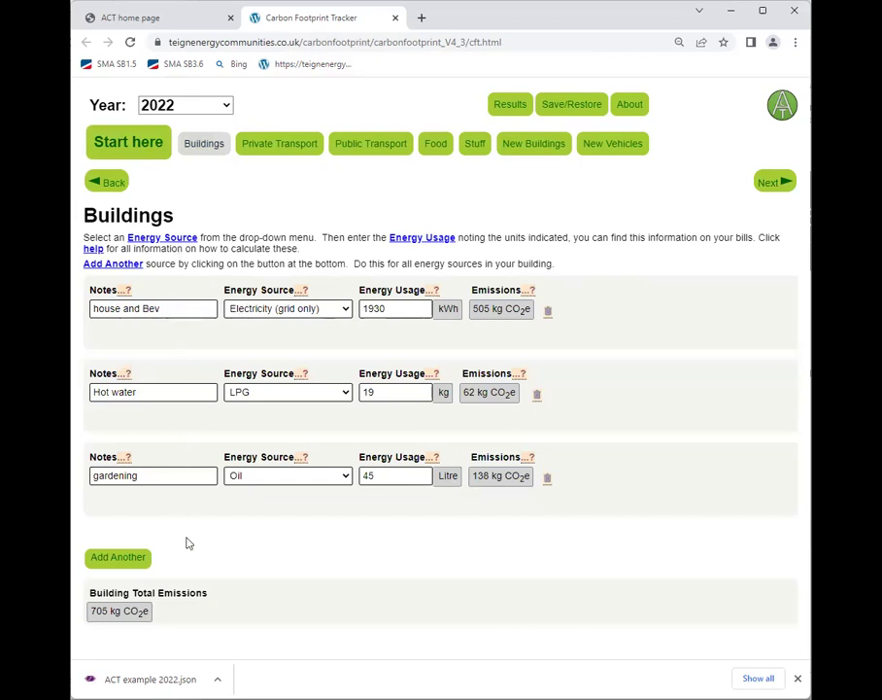
Step: Add a blank energy entry on the Buildings page and delete it after viewing its energy source options
click(111, 560)
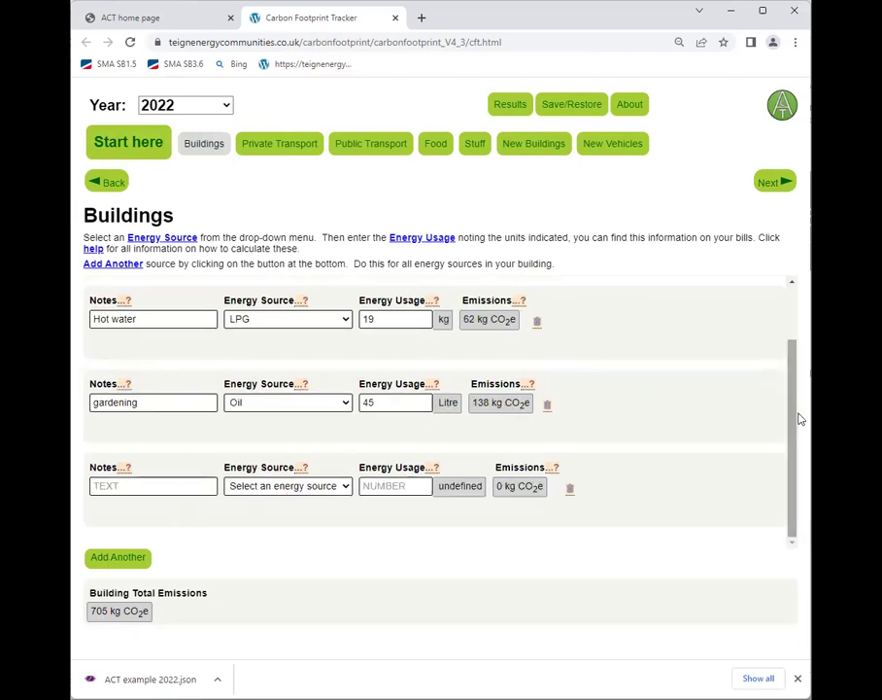
mouse_move(795, 417)
mouse_down()
mouse_move(792, 345)
mouse_move(794, 423)
mouse_up()
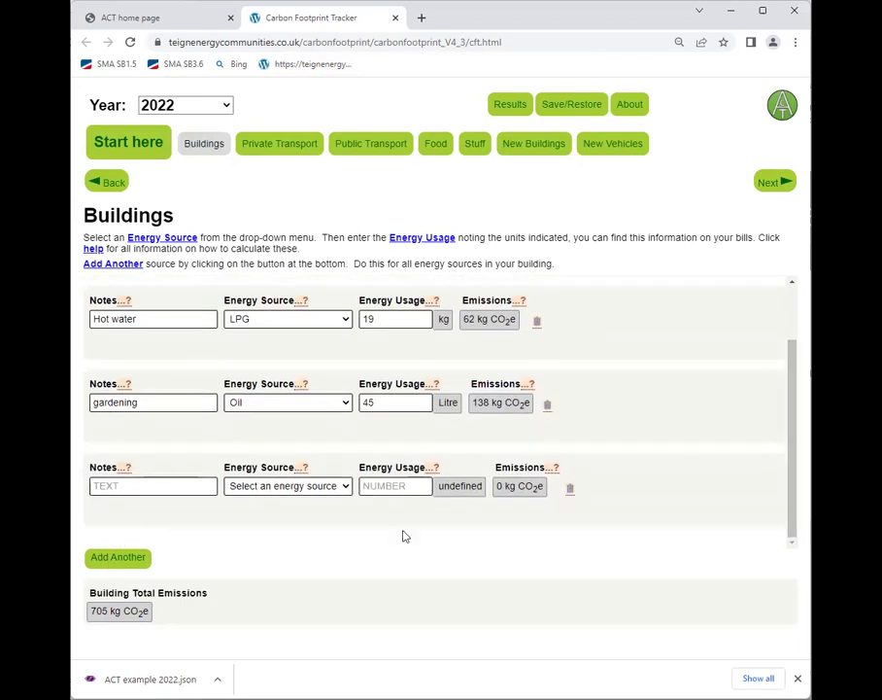
click(346, 488)
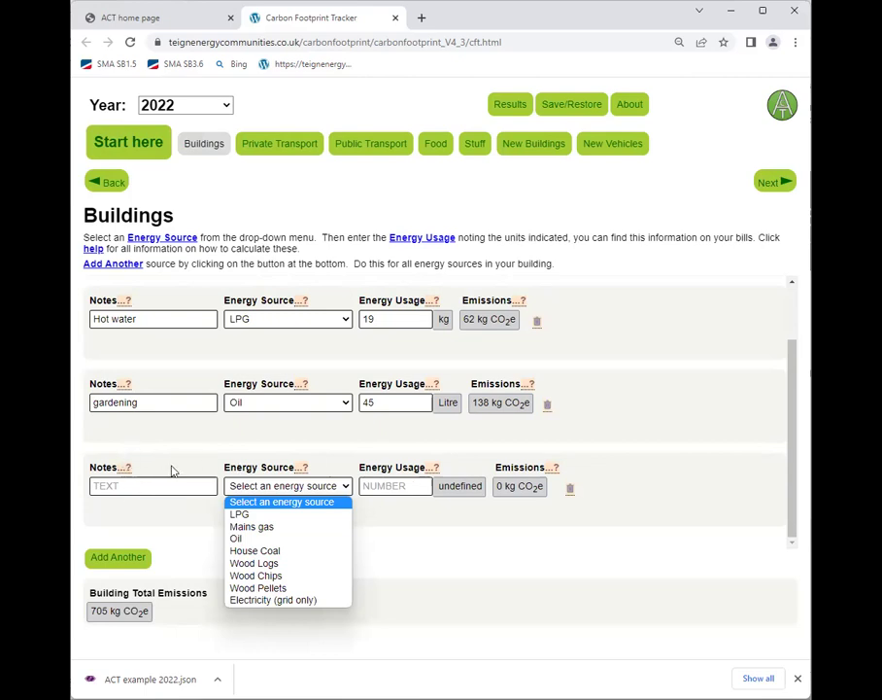
click(413, 522)
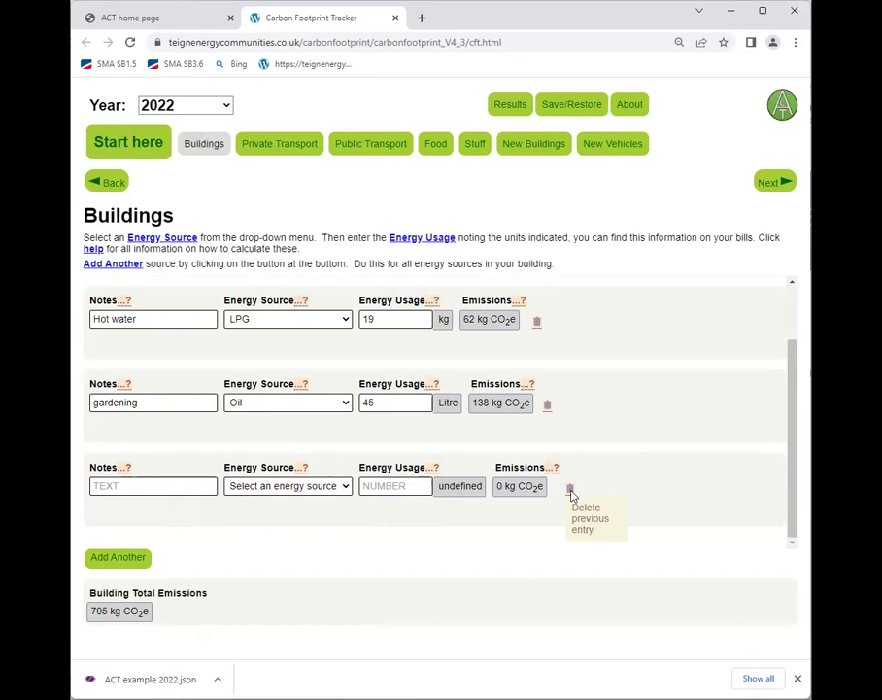
click(571, 489)
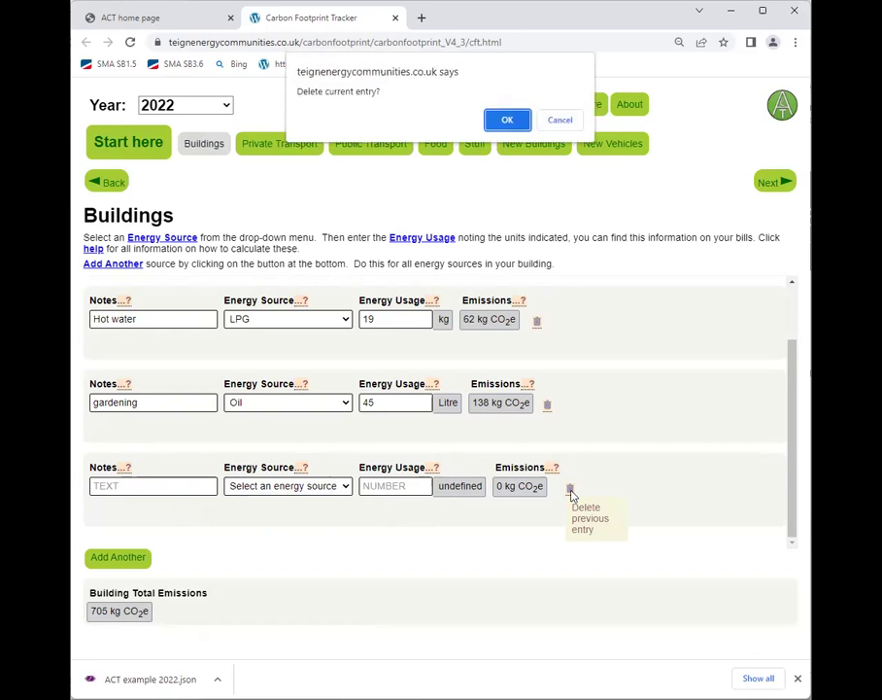
click(506, 122)
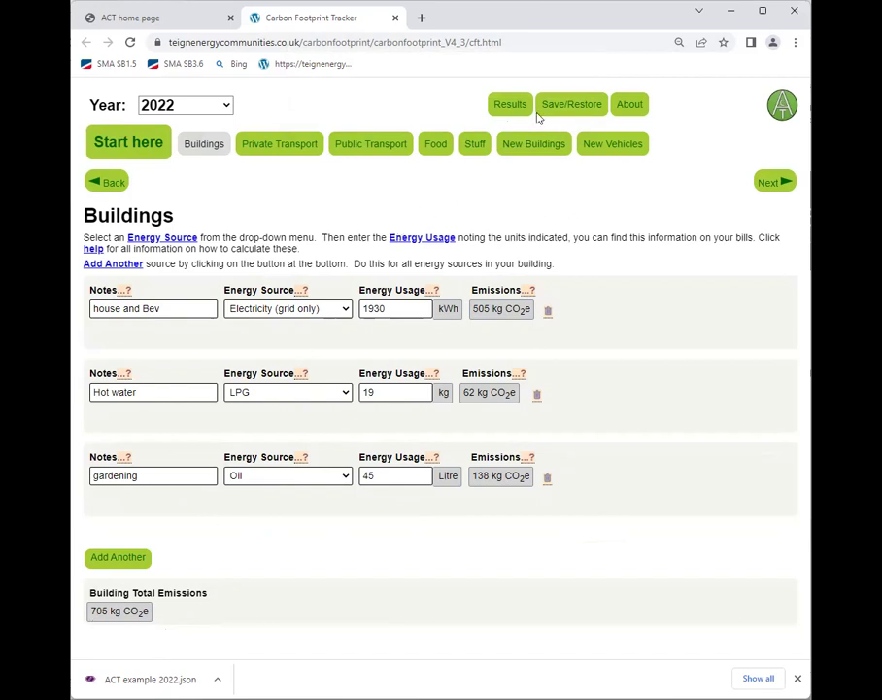
Step: View the carbon footprint results as pie charts for 2022, 2020 and 2019
click(507, 106)
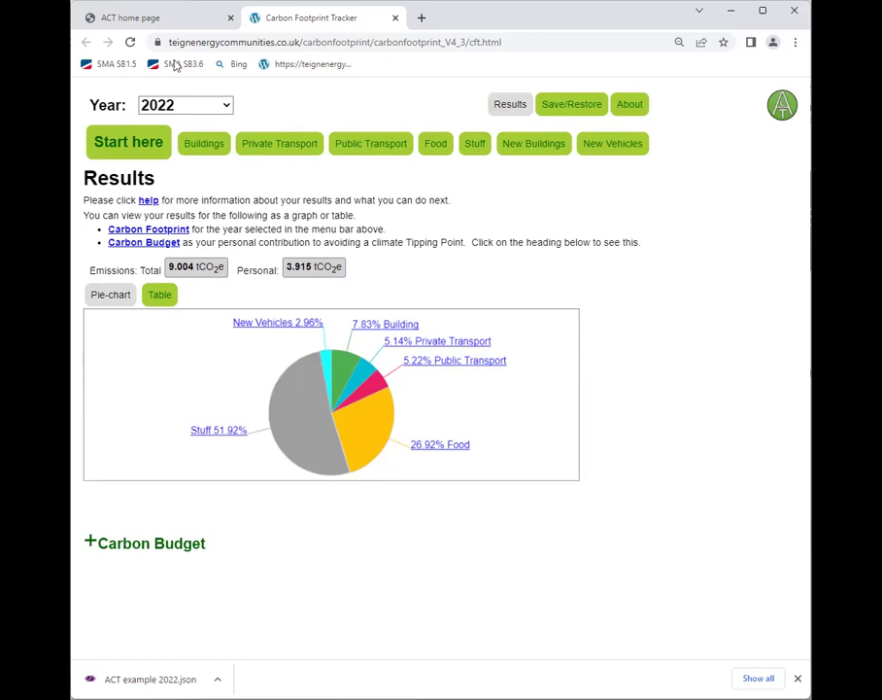
click(229, 108)
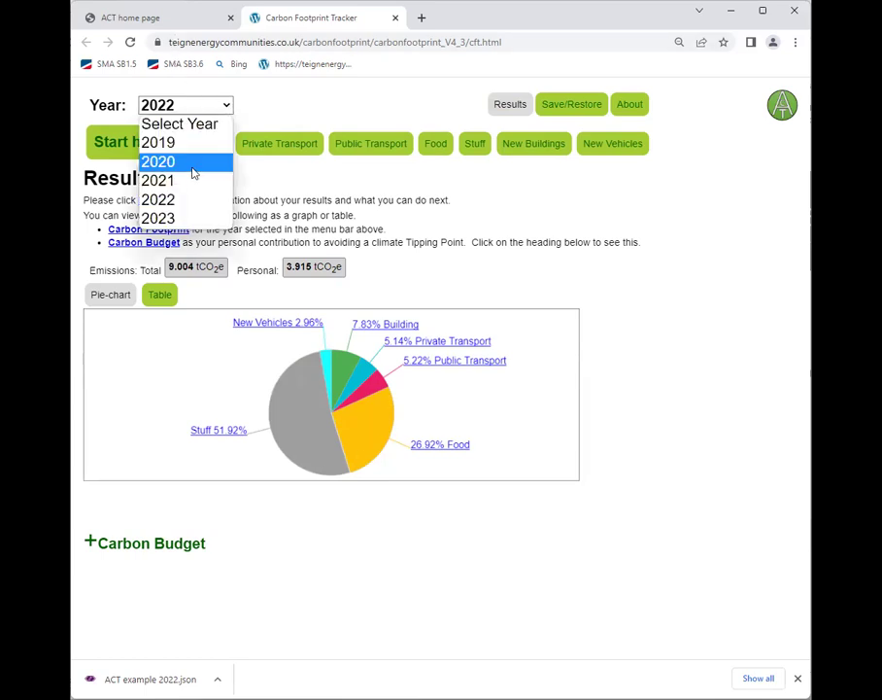
click(198, 163)
click(230, 108)
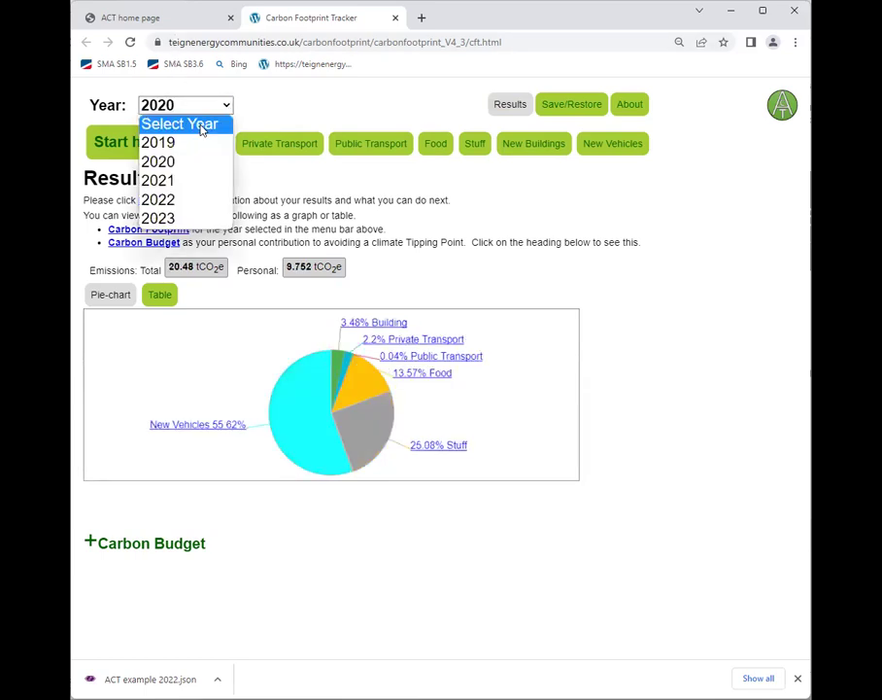
click(177, 143)
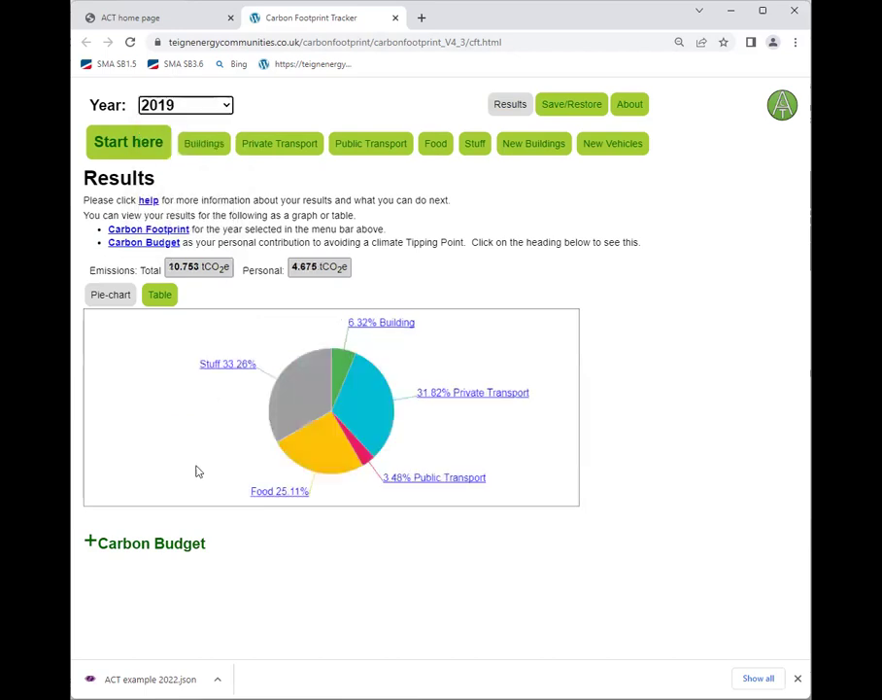
Step: Expand the Carbon Budget section and view the 2019 footprint results as a table and again as a pie chart
click(88, 540)
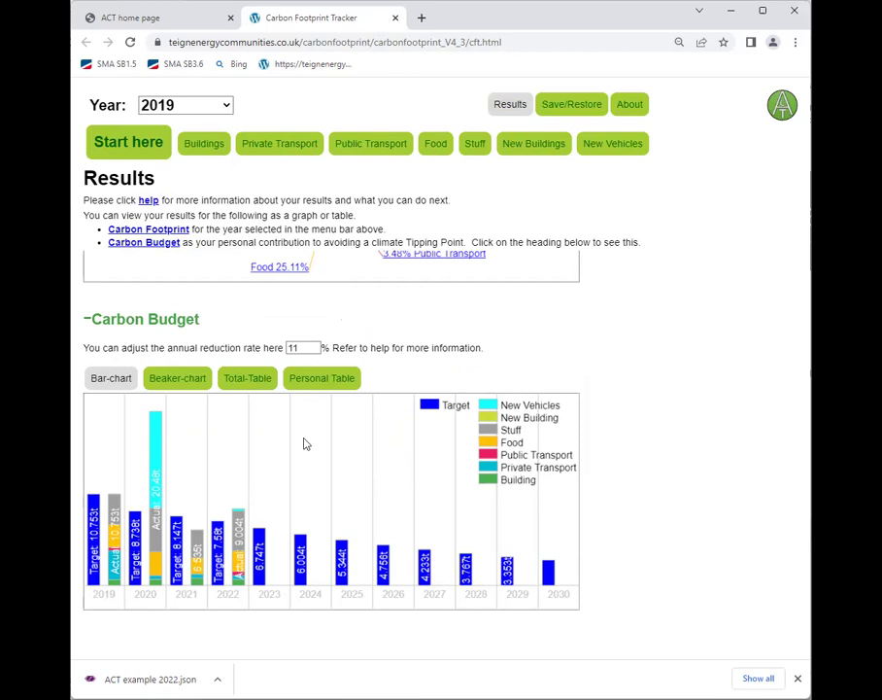
scroll(305, 443, up, 3)
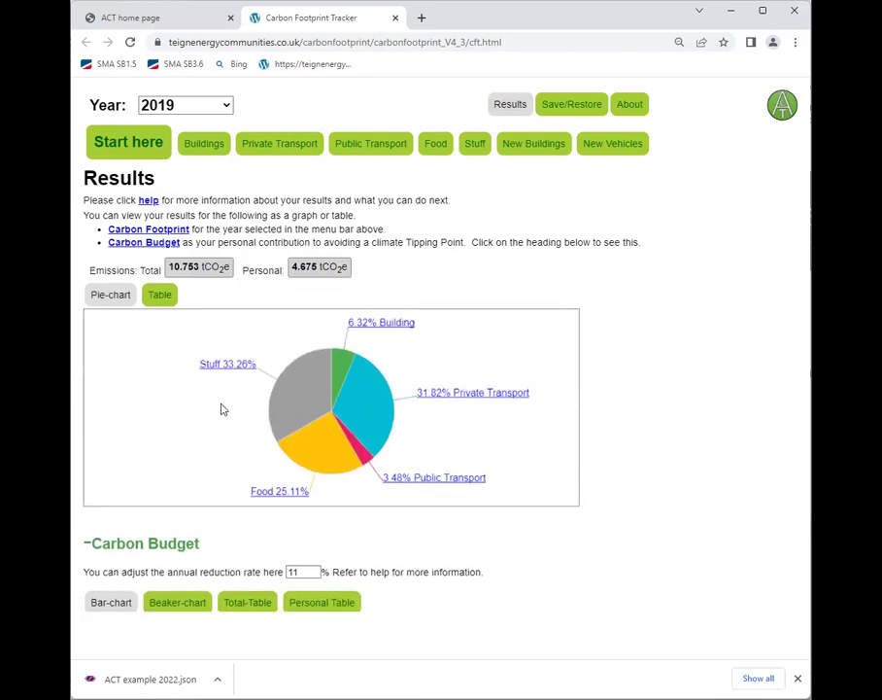
click(161, 296)
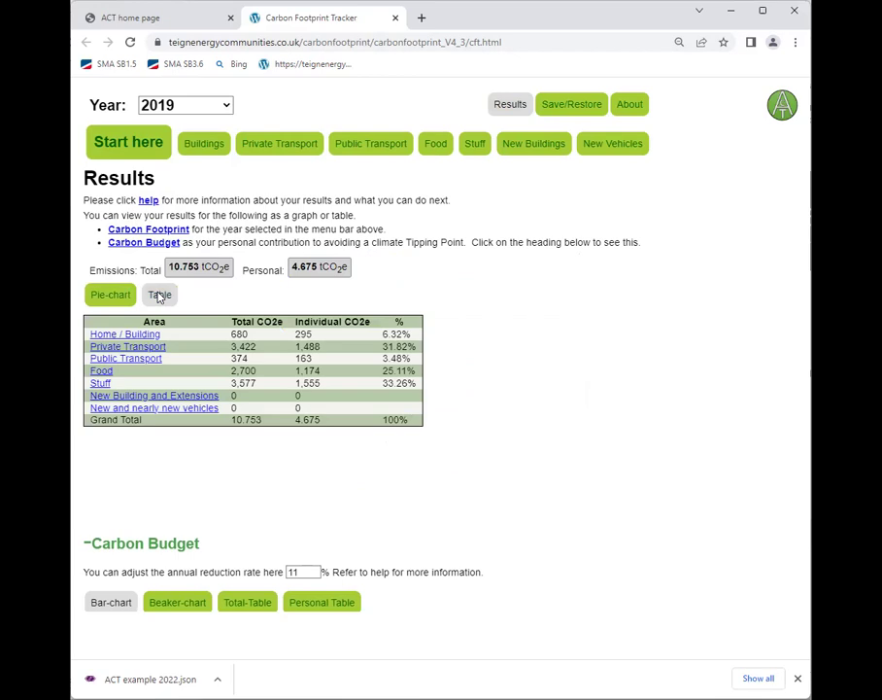
click(107, 296)
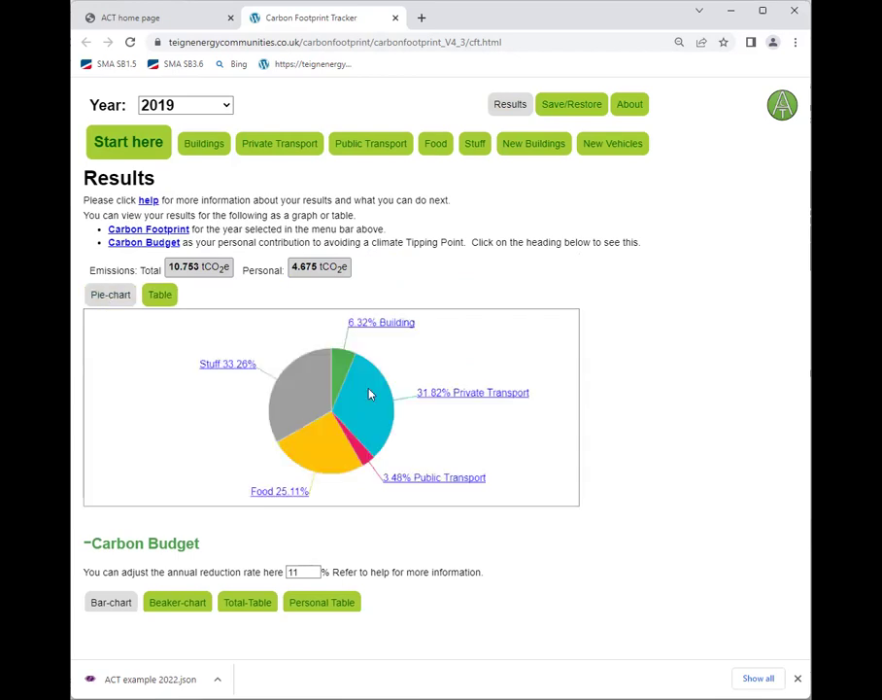
Step: View the carbon budget as a total table and as a beaker chart
scroll(369, 394, down, 3)
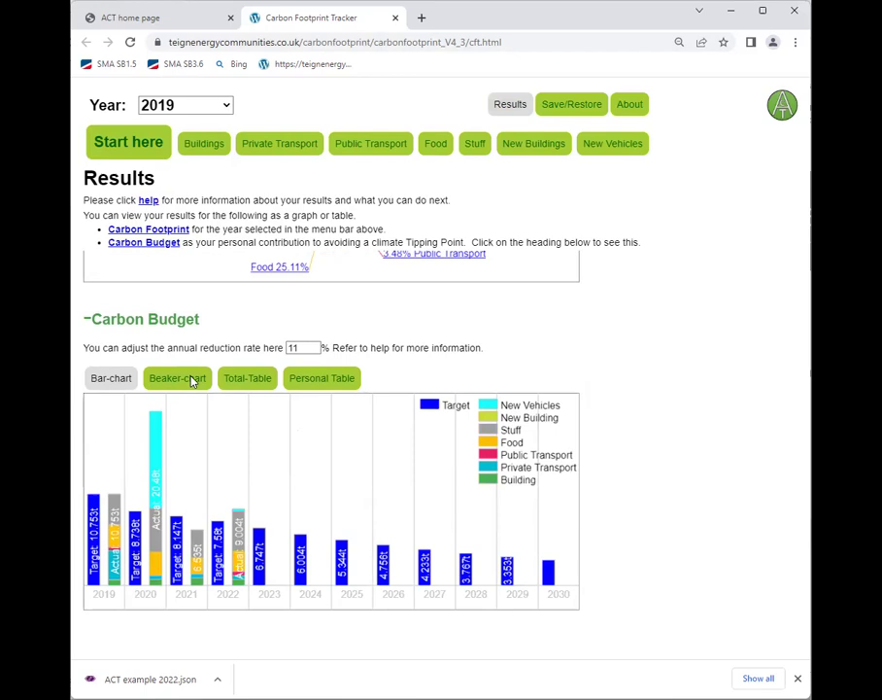
click(257, 380)
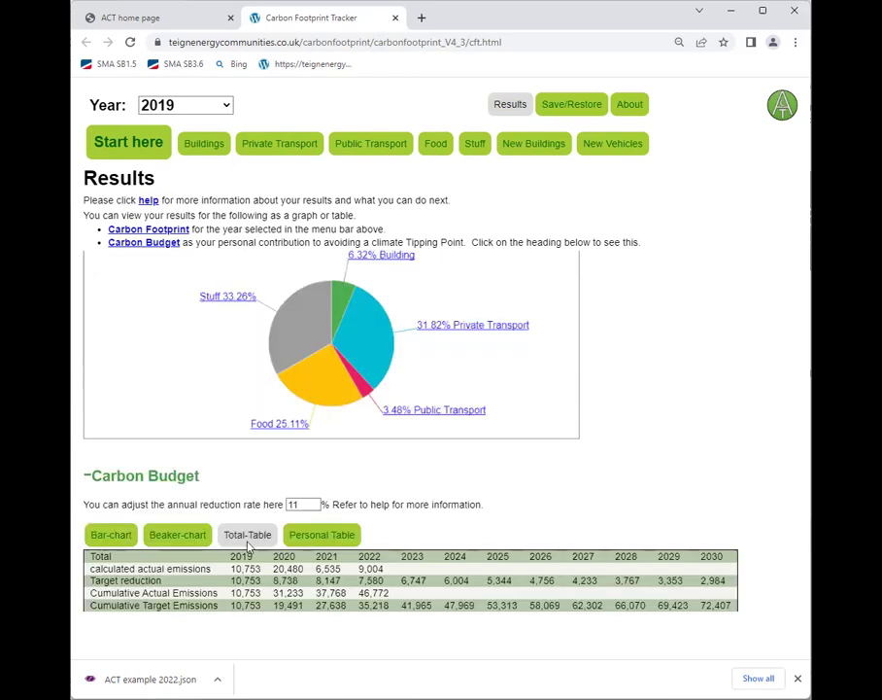
click(171, 534)
scroll(404, 436, down, 2)
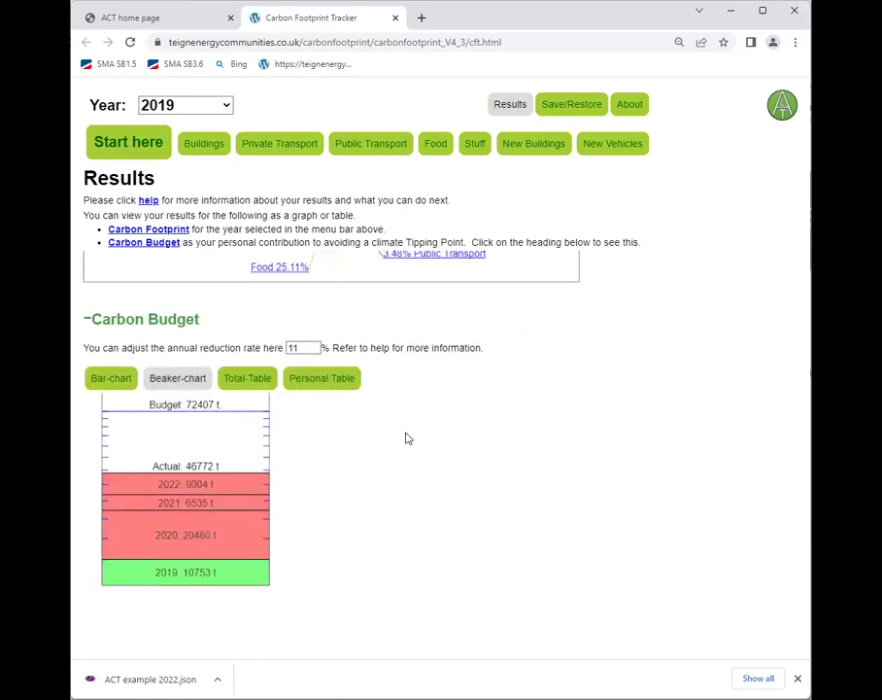